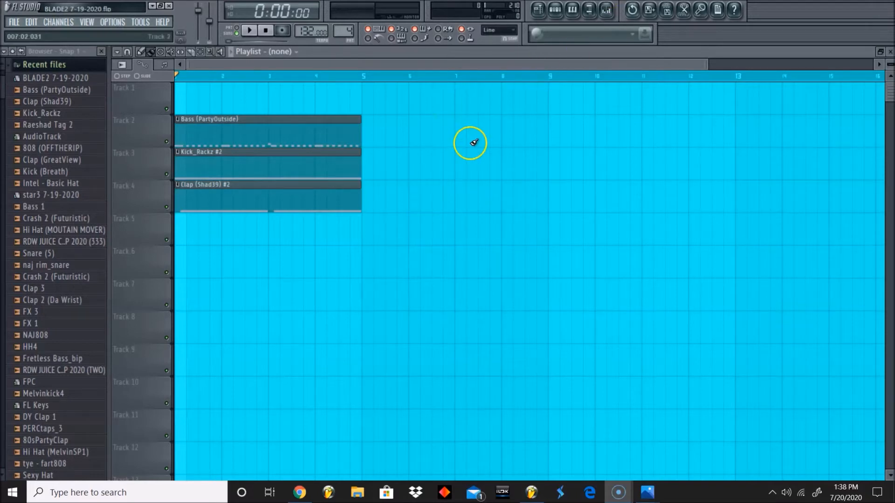
- Look over the channel rack's sounds and play the bass, kick and clap arrangement from the start
{"action": "left_click", "coordinate": [554, 10]}
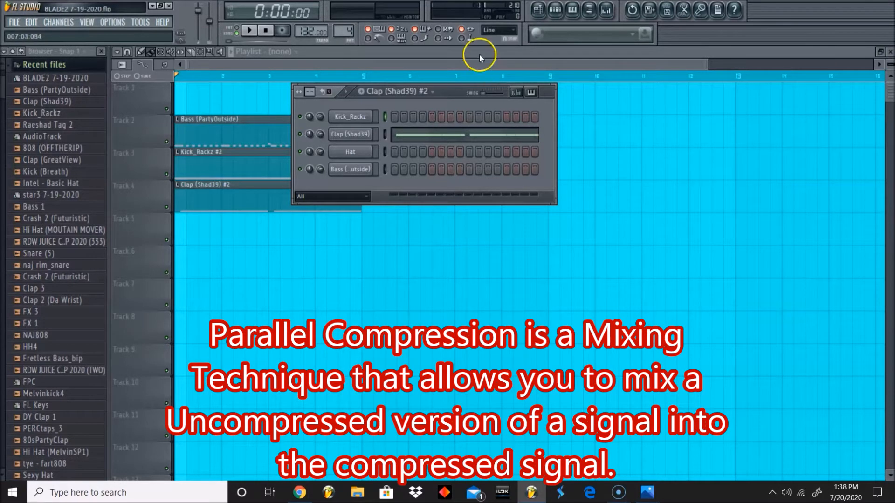
{"action": "left_click", "coordinate": [376, 65]}
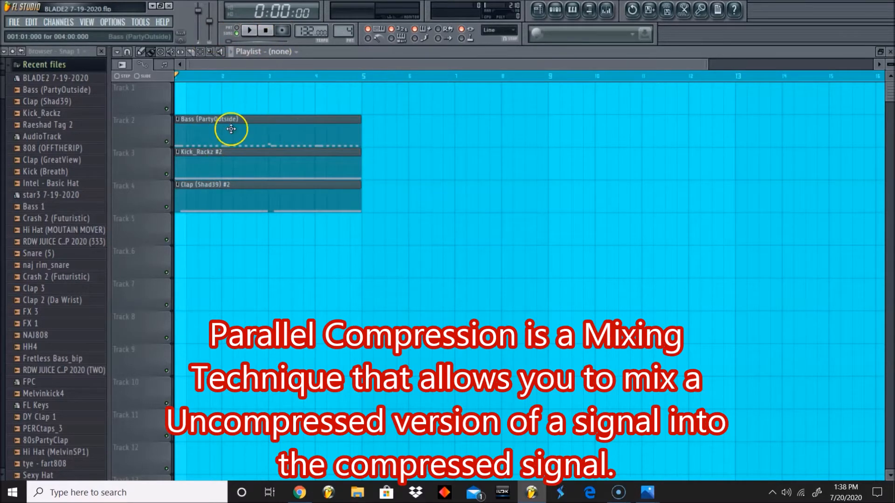
{"action": "key", "text": "space"}
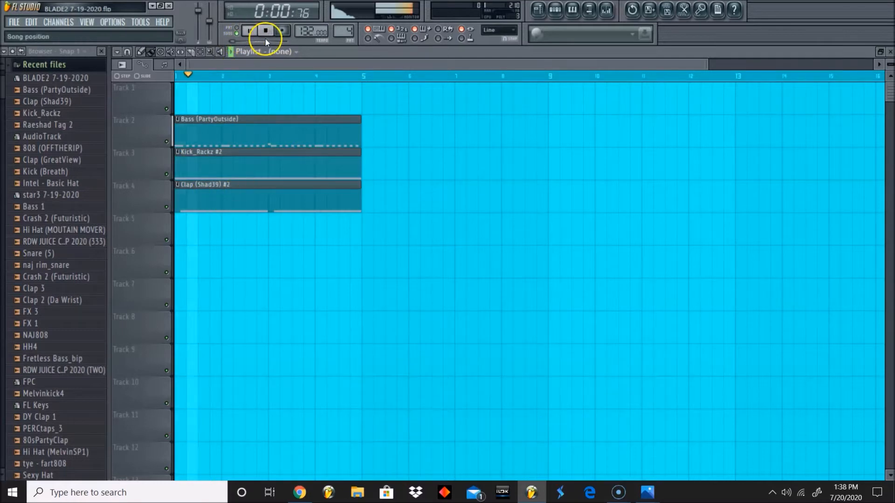
{"action": "key", "text": "space"}
{"action": "left_click", "coordinate": [267, 32]}
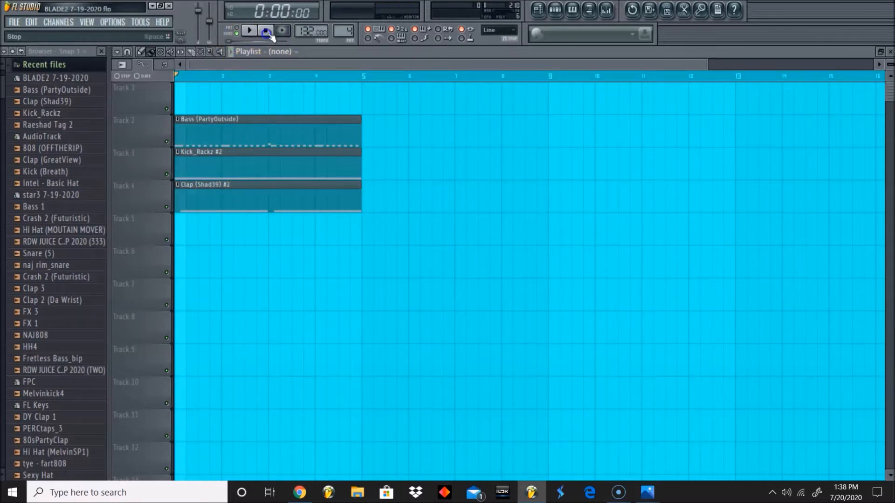
{"action": "key", "text": "space"}
{"action": "key", "text": "space"}
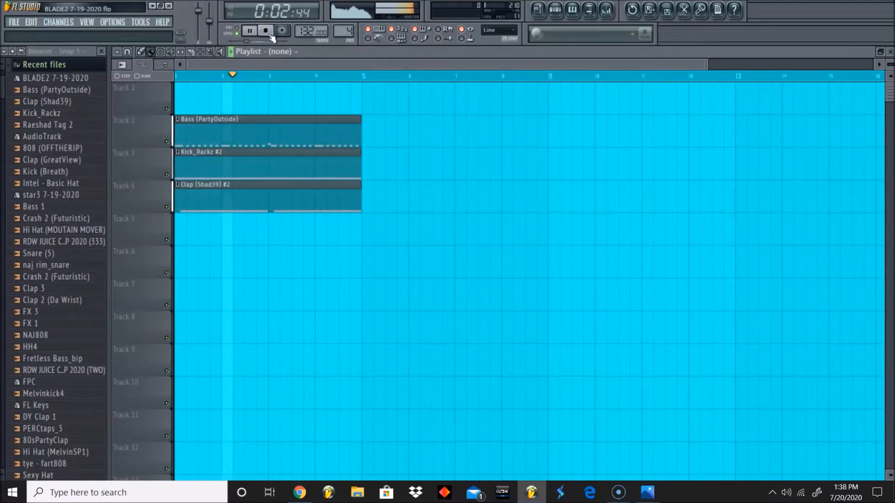
{"action": "left_click", "coordinate": [267, 33]}
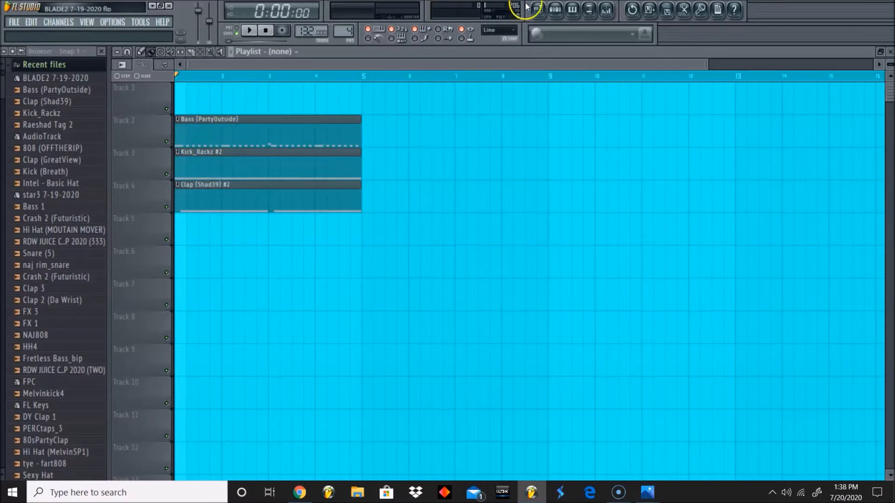
- Play the arrangement with the channel rack displayed to see which channels trigger
{"action": "left_click", "coordinate": [557, 10]}
{"action": "key", "text": "space"}
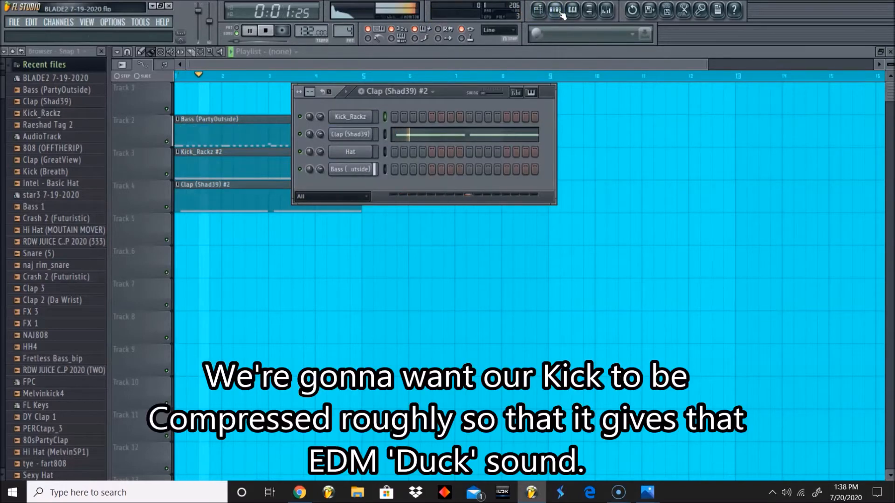
{"action": "key", "text": "space"}
{"action": "left_click", "coordinate": [557, 10]}
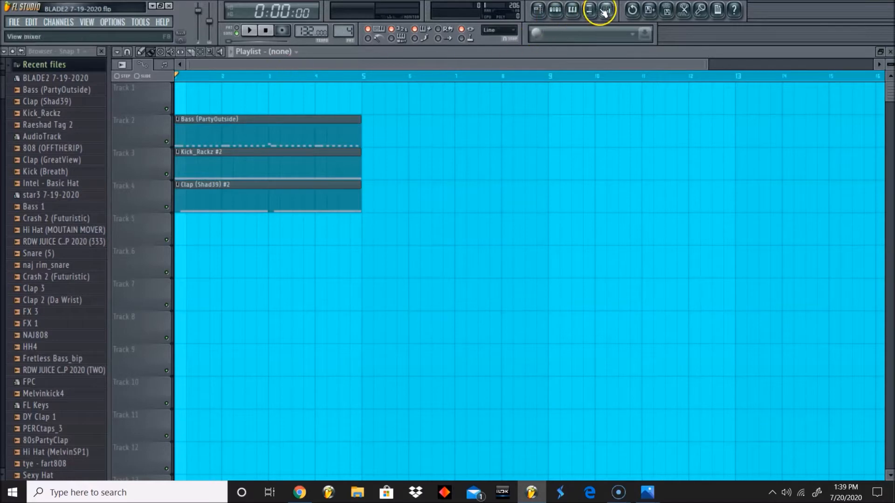
- Examine the Bass (PartyOutside) clip's notes in the piano roll and check the mixer
{"action": "left_click", "coordinate": [277, 135]}
{"action": "double_click", "coordinate": [277, 135]}
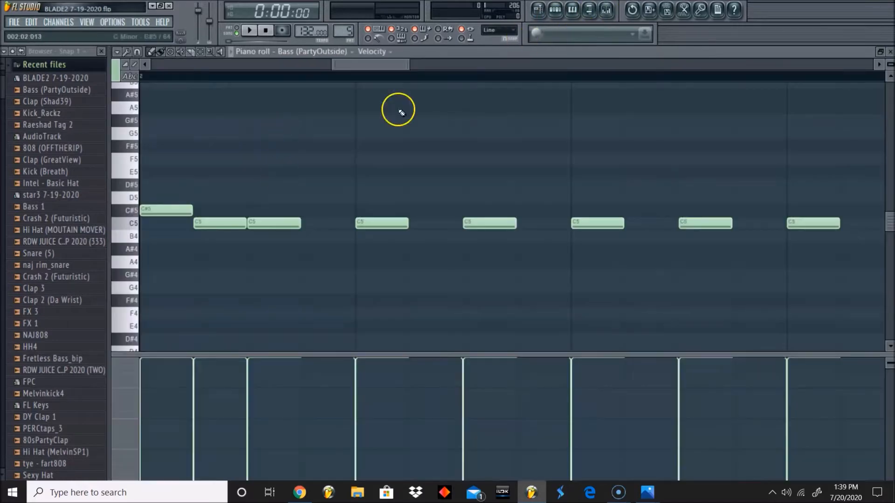
{"action": "left_click", "coordinate": [556, 10]}
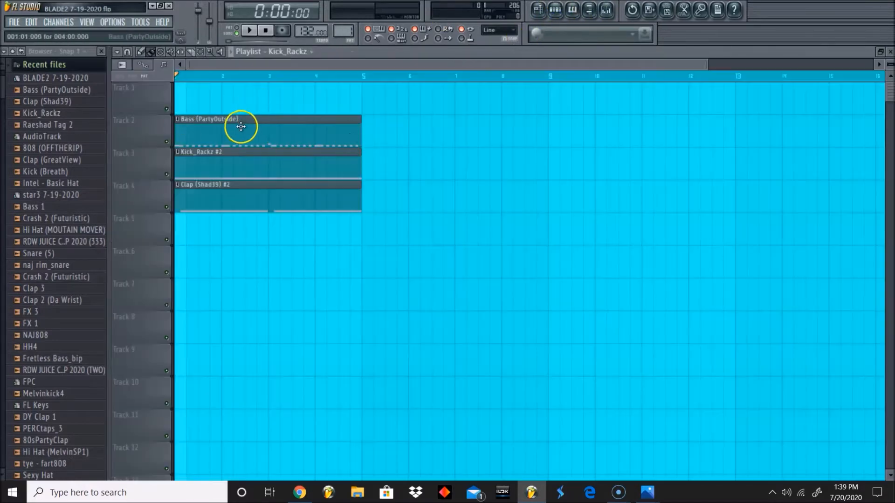
{"action": "left_click", "coordinate": [611, 14]}
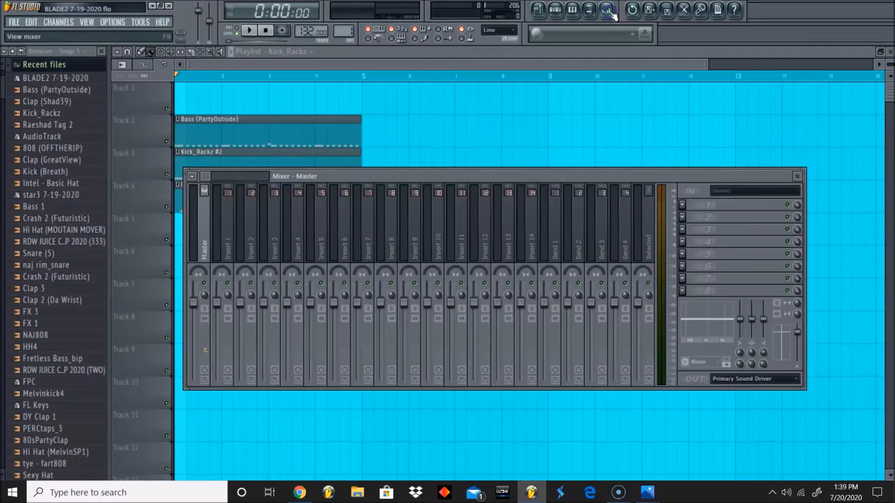
{"action": "left_click", "coordinate": [612, 13]}
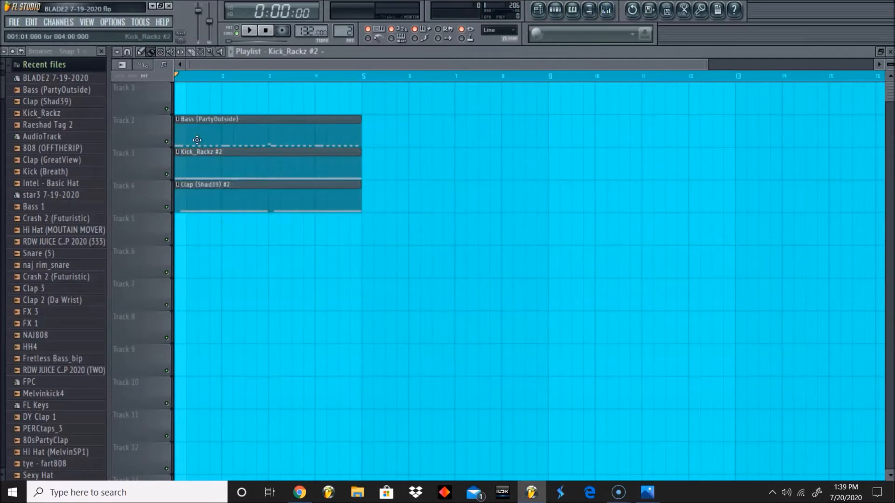
- Open the channel settings of the Kick_Rackz sound and display the mixer
{"action": "left_click", "coordinate": [573, 9]}
{"action": "left_click", "coordinate": [344, 118]}
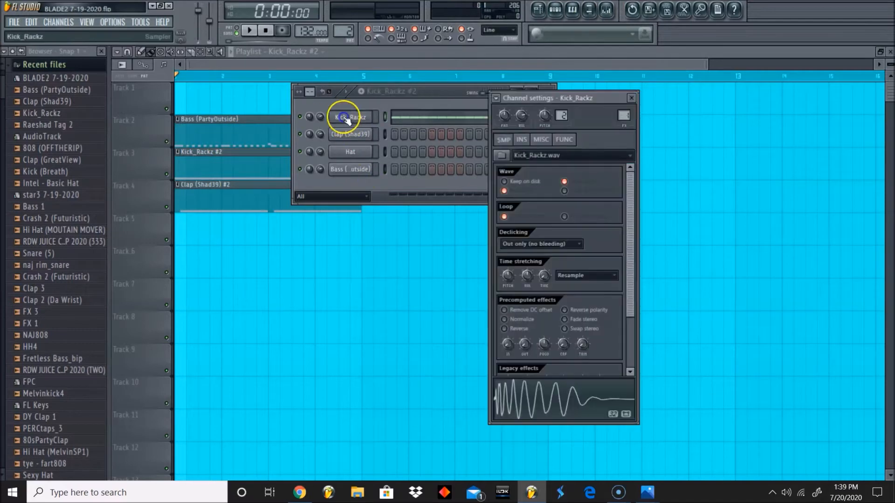
{"action": "left_click", "coordinate": [606, 9]}
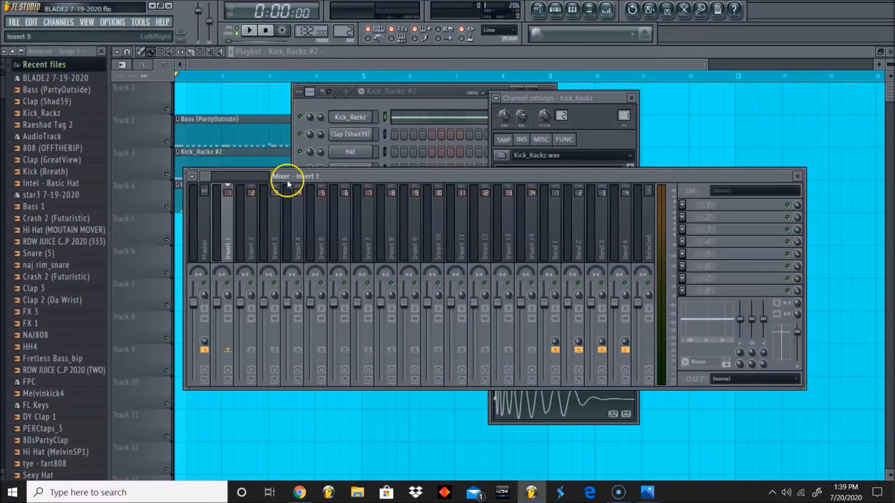
- Rename mixer track Insert 1 as KICK
{"action": "right_click", "coordinate": [226, 236]}
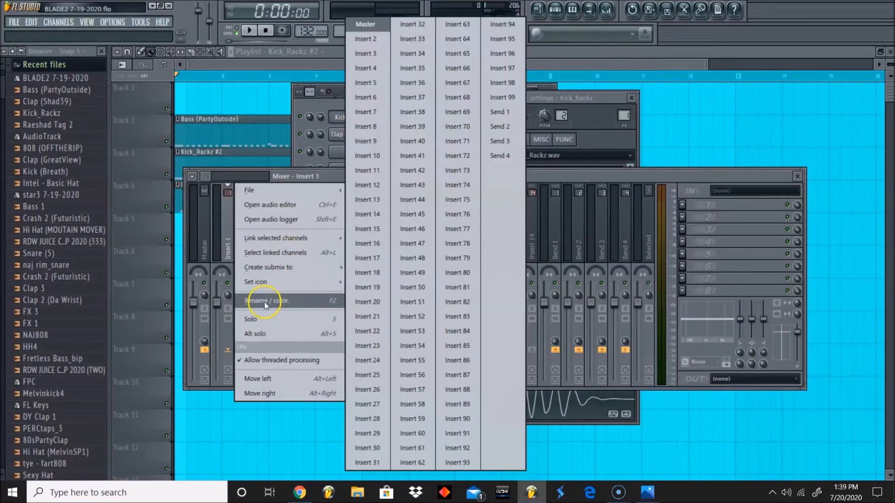
{"action": "left_click", "coordinate": [264, 300]}
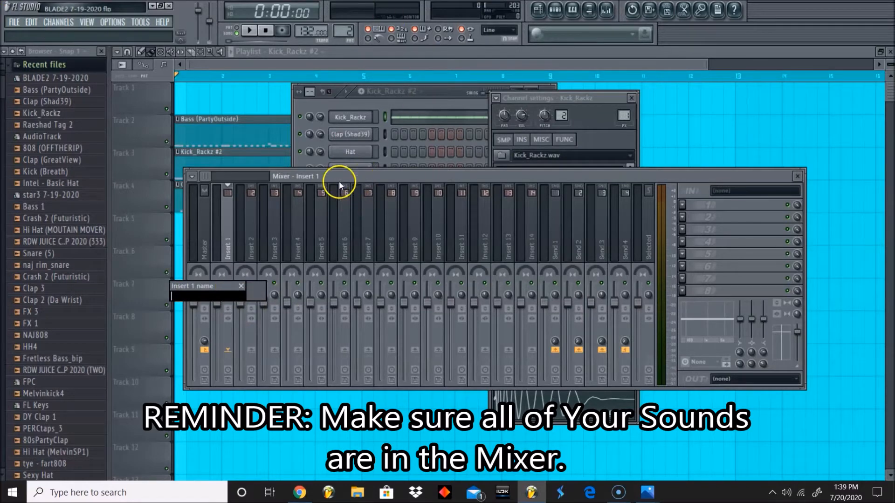
{"action": "type", "text": "KIC"}
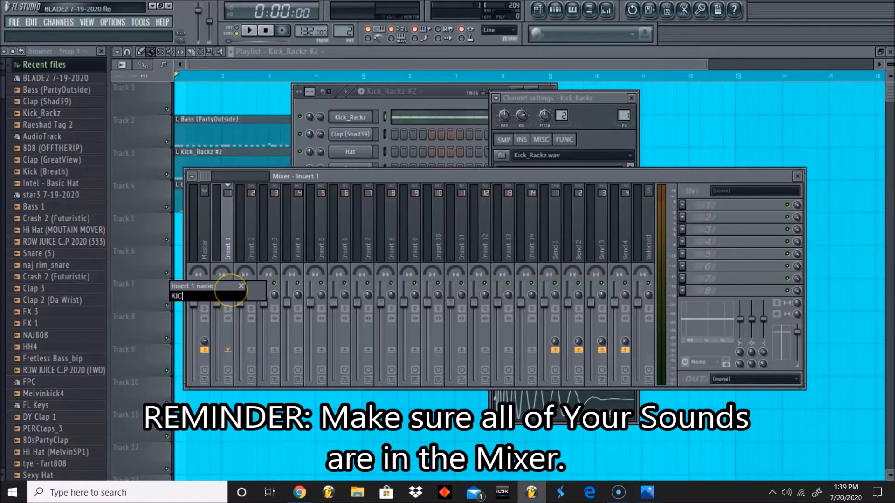
{"action": "type", "text": "K"}
{"action": "key", "text": "Return"}
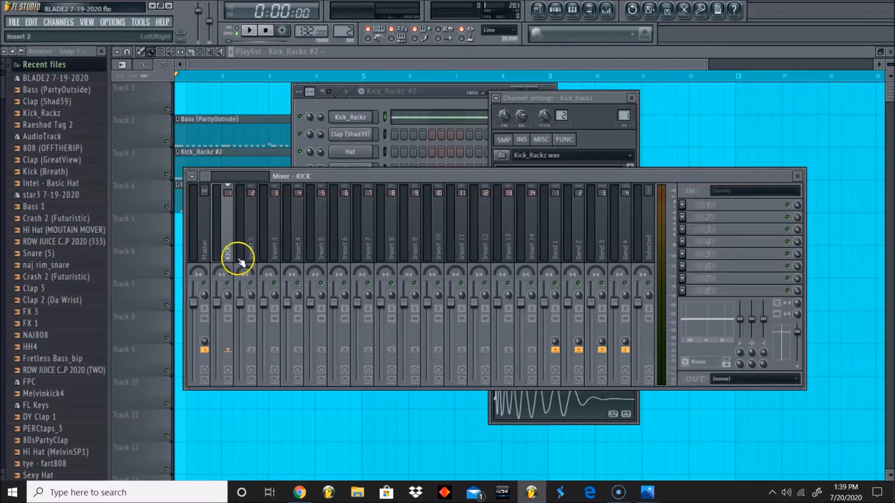
- Rename mixer track Insert 2 as CLAP while the arrangement plays
{"action": "key", "text": "space"}
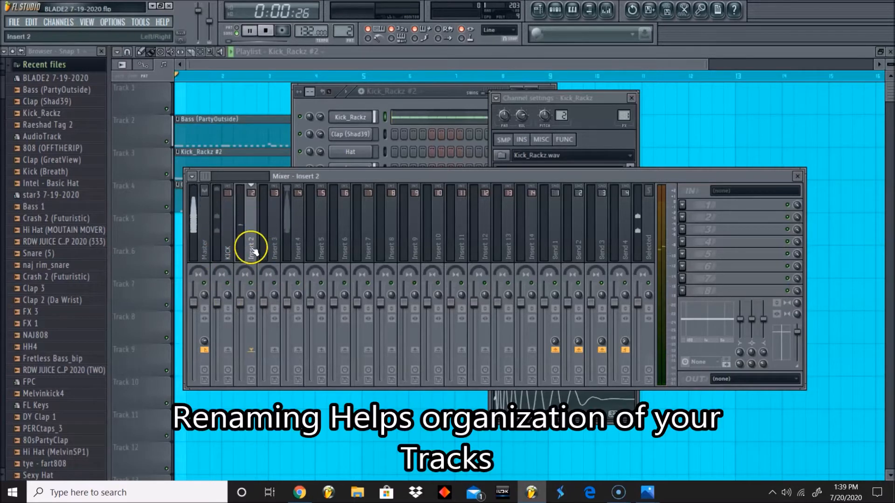
{"action": "right_click", "coordinate": [252, 256]}
{"action": "left_click", "coordinate": [296, 304]}
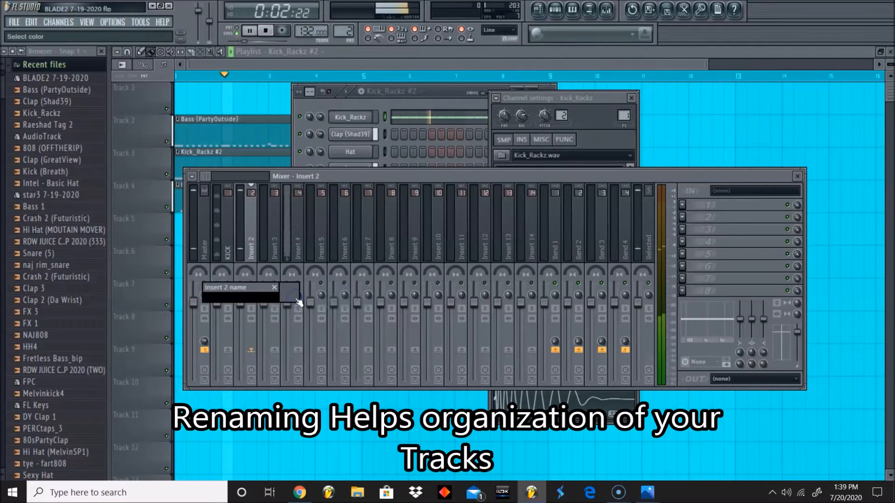
{"action": "type", "text": "c"}
{"action": "key", "text": "BackSpace"}
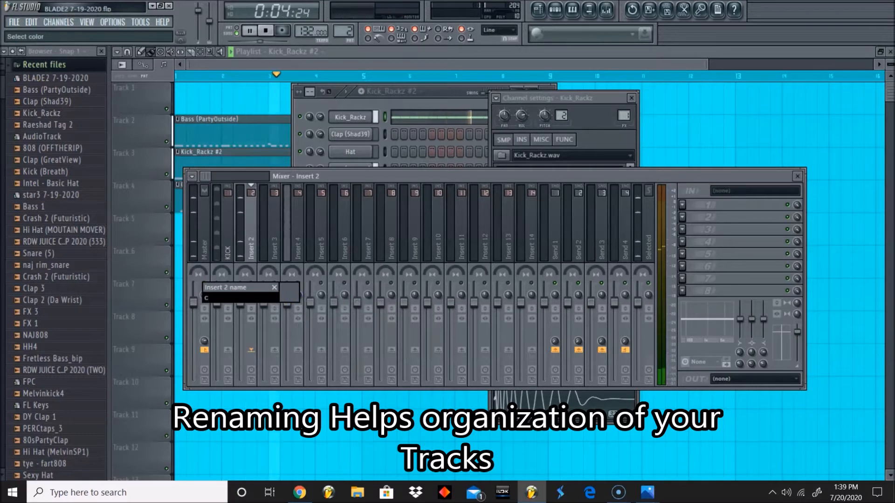
{"action": "type", "text": "CLAP"}
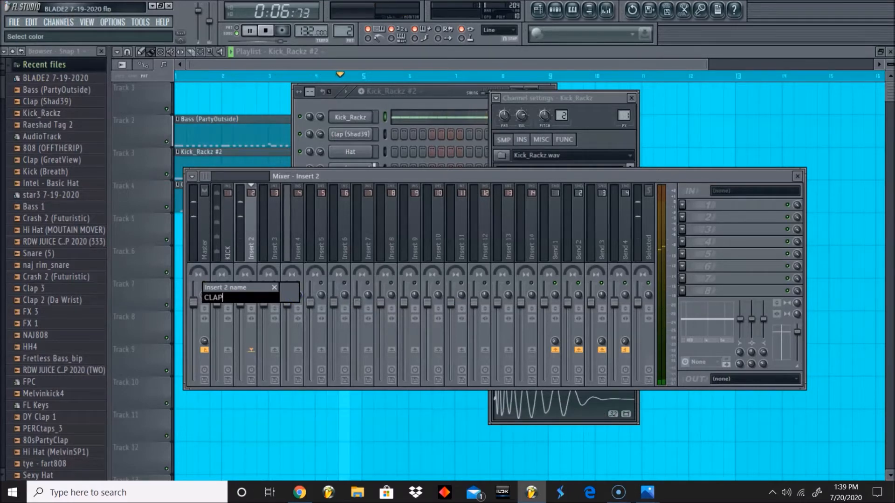
{"action": "key", "text": "Return"}
- Rename mixer track Insert 4 as bass and stop playback
{"action": "left_click", "coordinate": [294, 226]}
{"action": "right_click", "coordinate": [292, 226]}
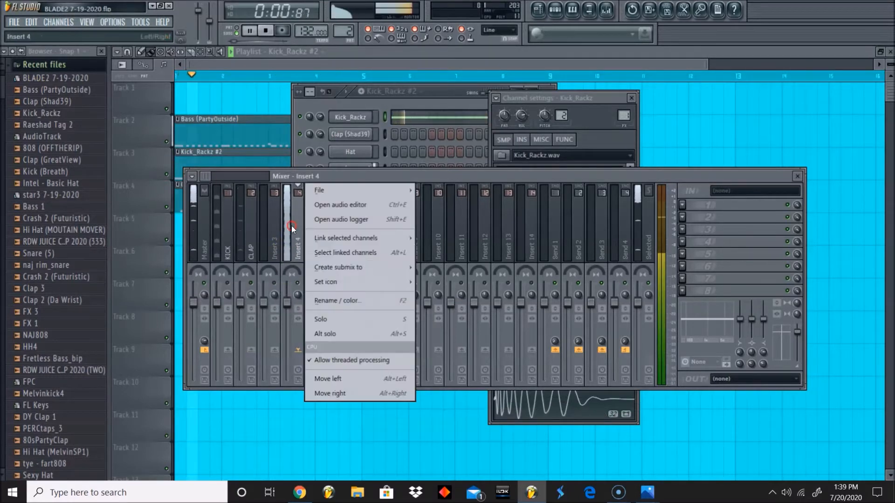
{"action": "left_click", "coordinate": [343, 301]}
{"action": "type", "text": "bass"}
{"action": "key", "text": "Return"}
{"action": "key", "text": "space"}
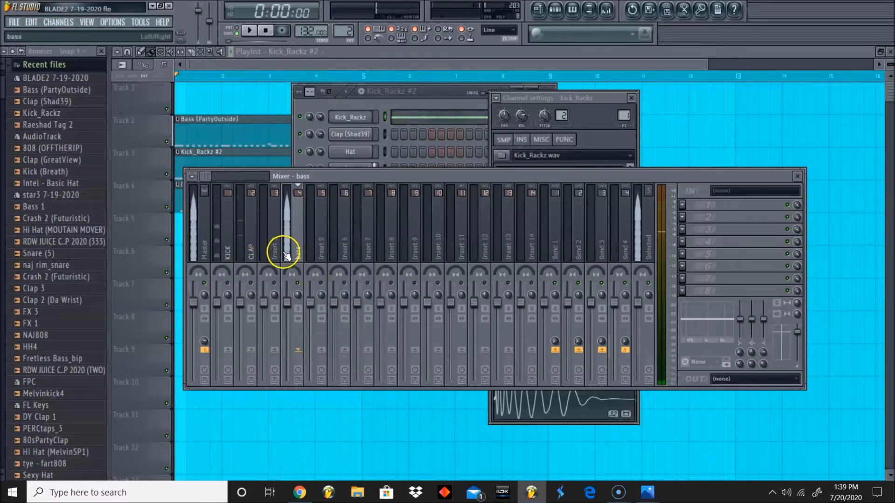
- Save the project and sidechain the KICK mixer track to the bass track
{"action": "left_click", "coordinate": [228, 251]}
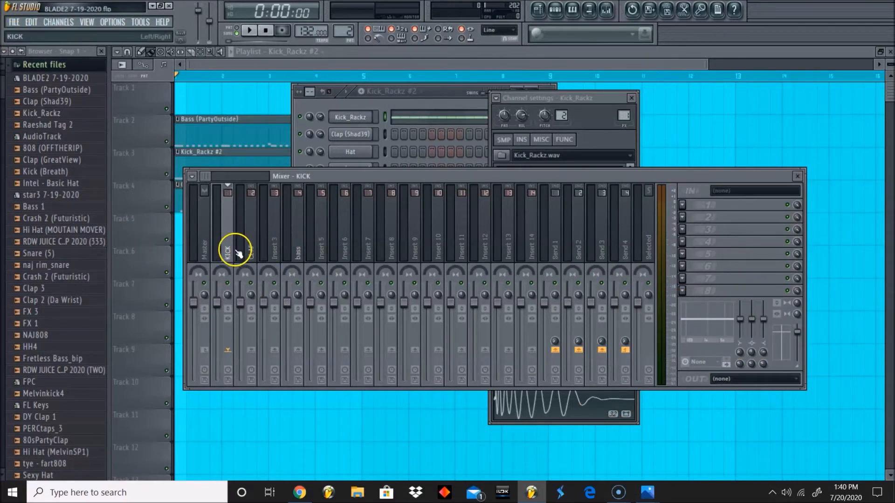
{"action": "left_click", "coordinate": [13, 22]}
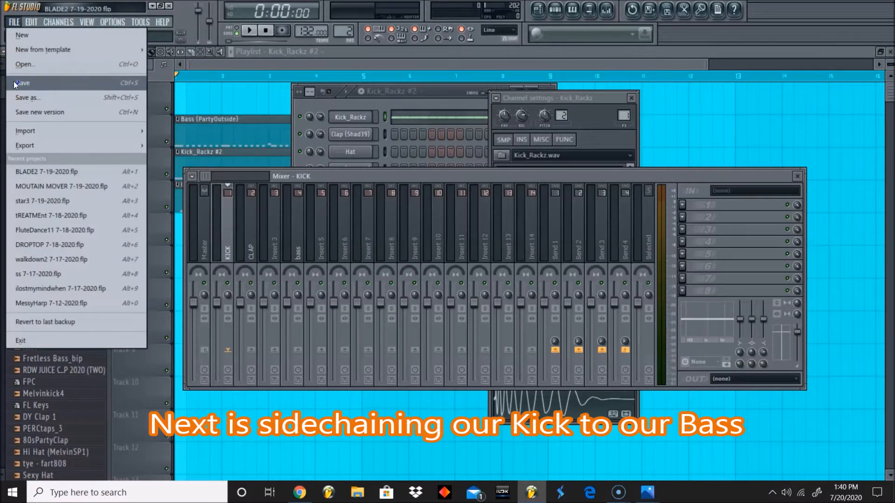
{"action": "left_click", "coordinate": [14, 84]}
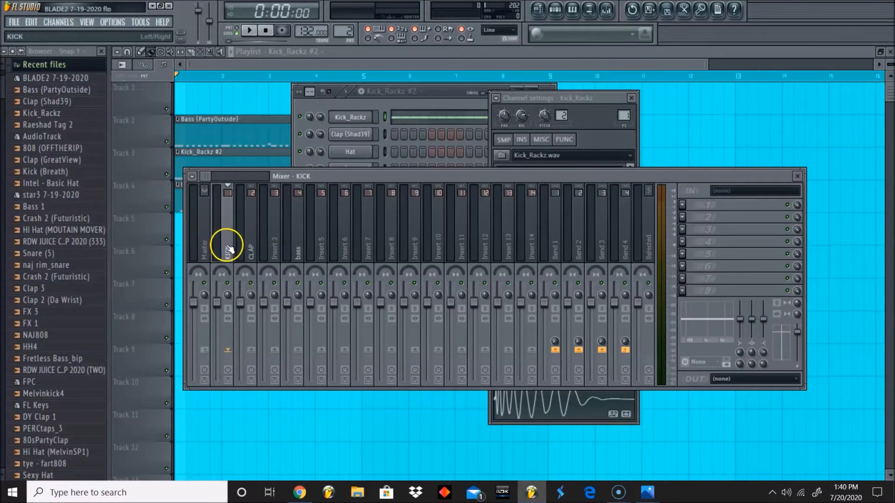
{"action": "right_click", "coordinate": [299, 351]}
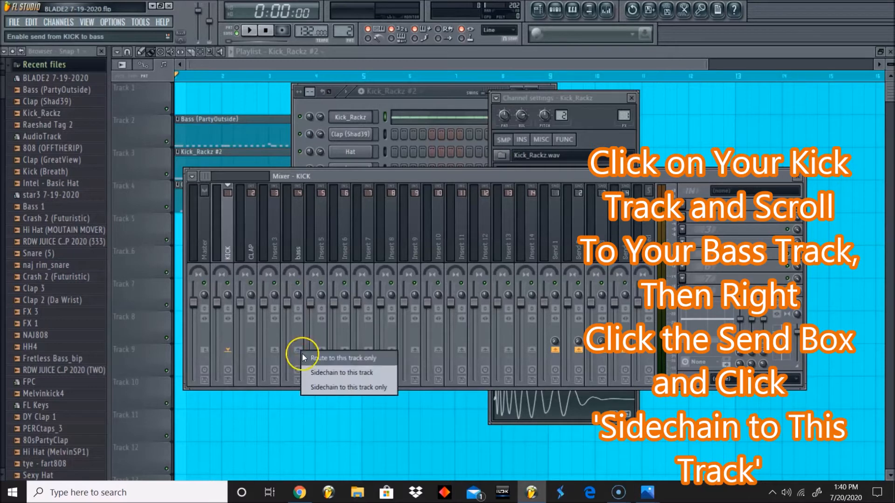
{"action": "left_click", "coordinate": [333, 375]}
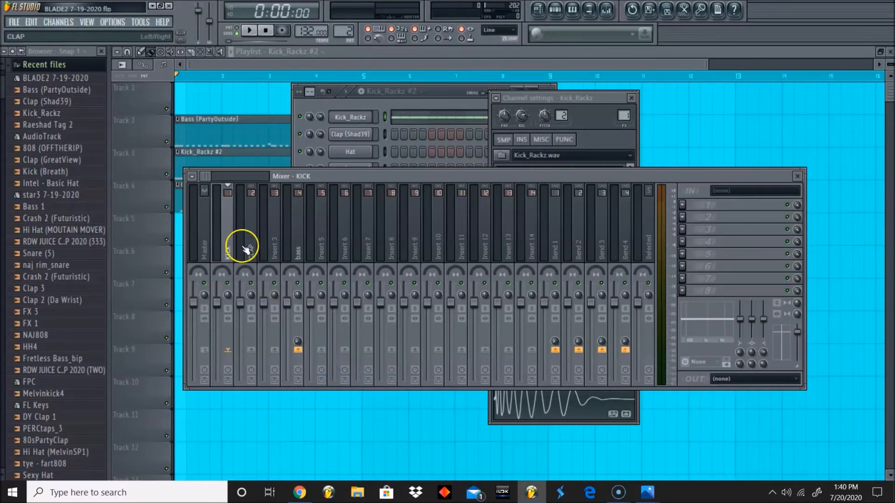
- Play the arrangement briefly to compare the KICK and bass levels in the mixer
{"action": "key", "text": "space"}
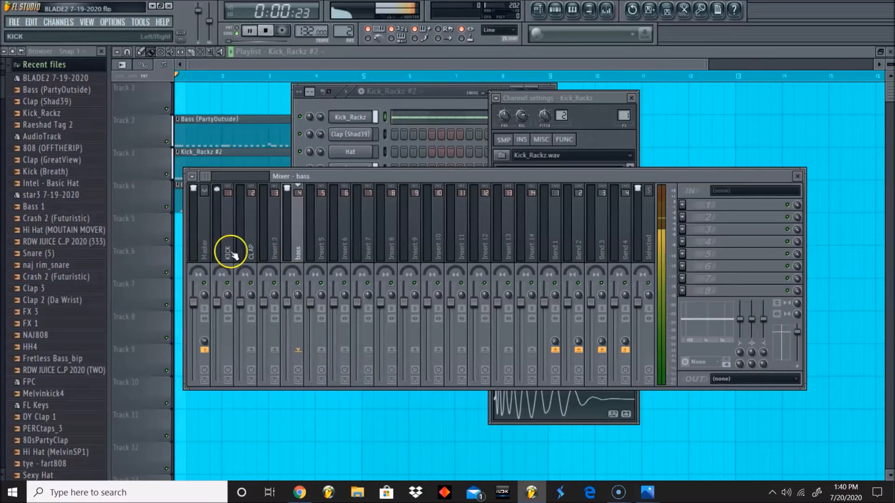
{"action": "left_click", "coordinate": [229, 252]}
{"action": "key", "text": "space"}
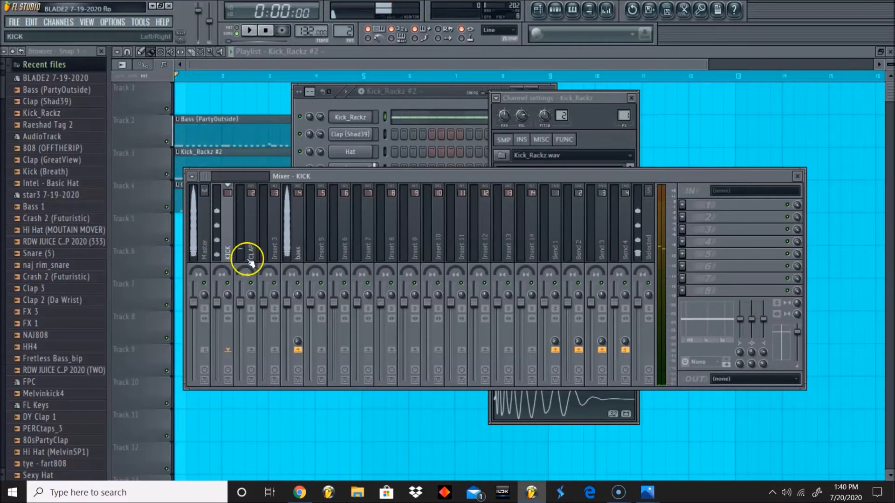
- Add a Fruity Limiter to effect slot 8 of the bass mixer track and move its window fully into view
{"action": "left_click", "coordinate": [297, 248]}
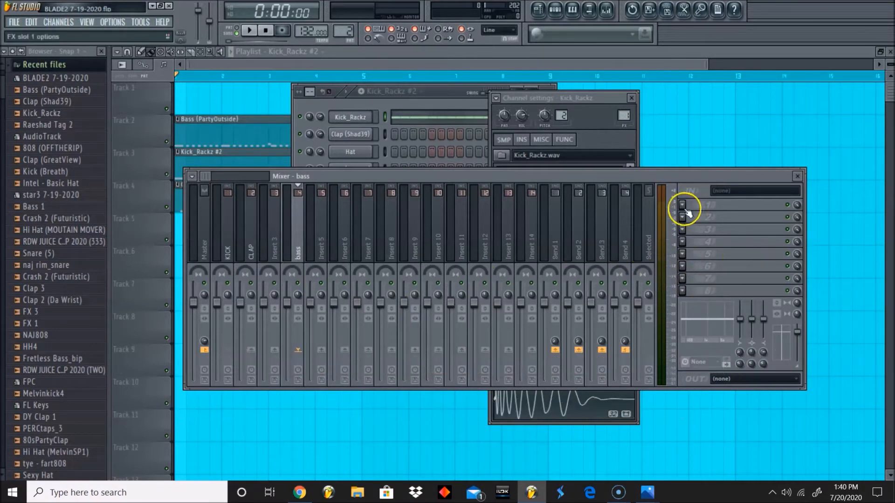
{"action": "left_click", "coordinate": [682, 293]}
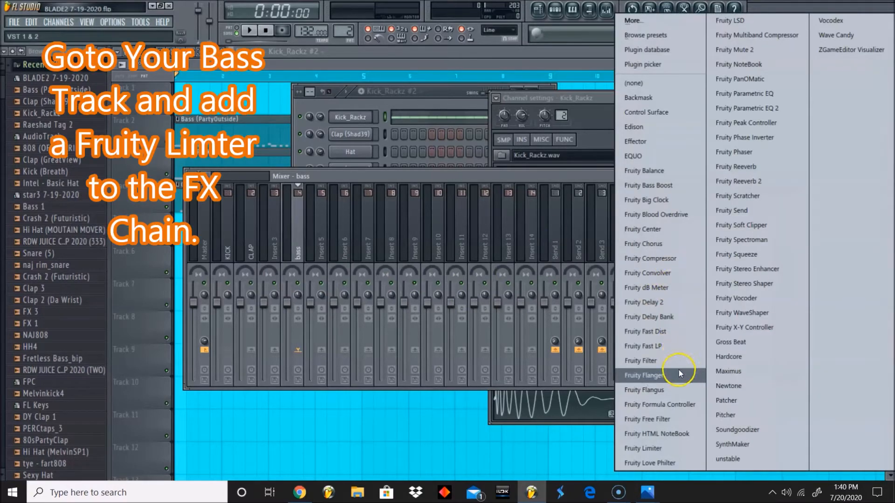
{"action": "left_click", "coordinate": [680, 448]}
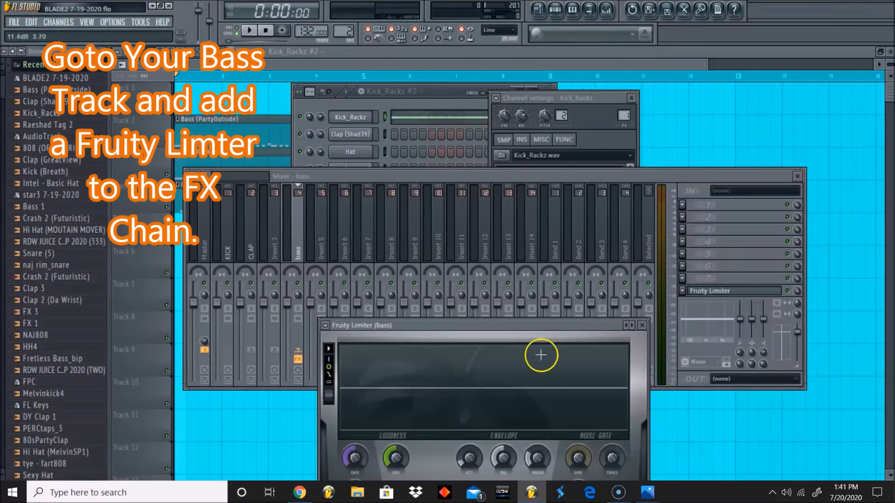
{"action": "left_click_drag", "start_coordinate": [527, 326], "coordinate": [474, 135]}
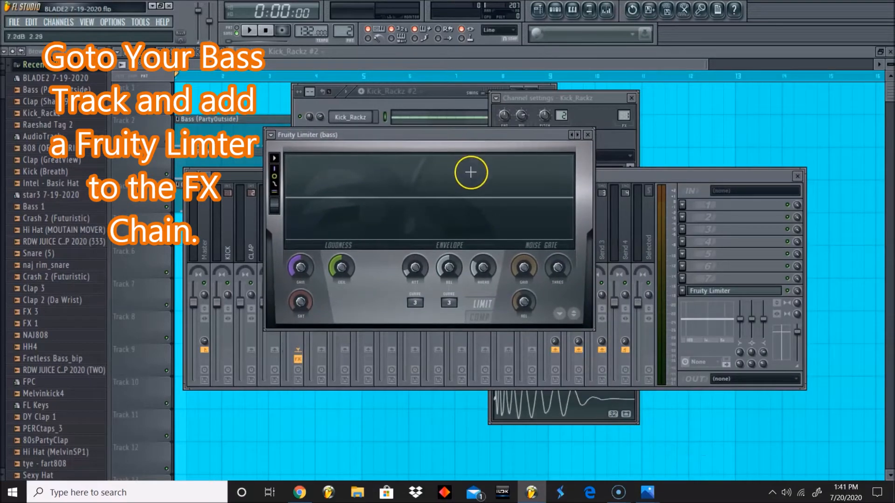
- Play the bass through the Fruity Limiter briefly, switch it to COMP mode and set its sidechain input number to 1
{"action": "key", "text": "space"}
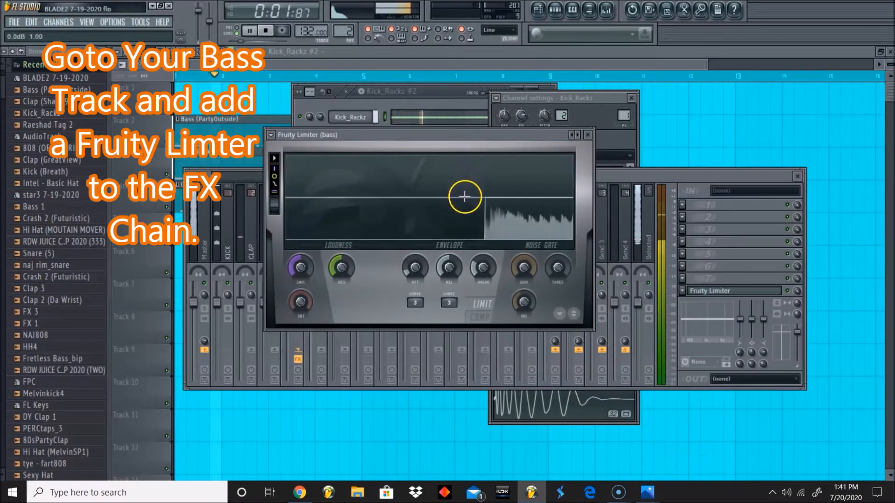
{"action": "key", "text": "space"}
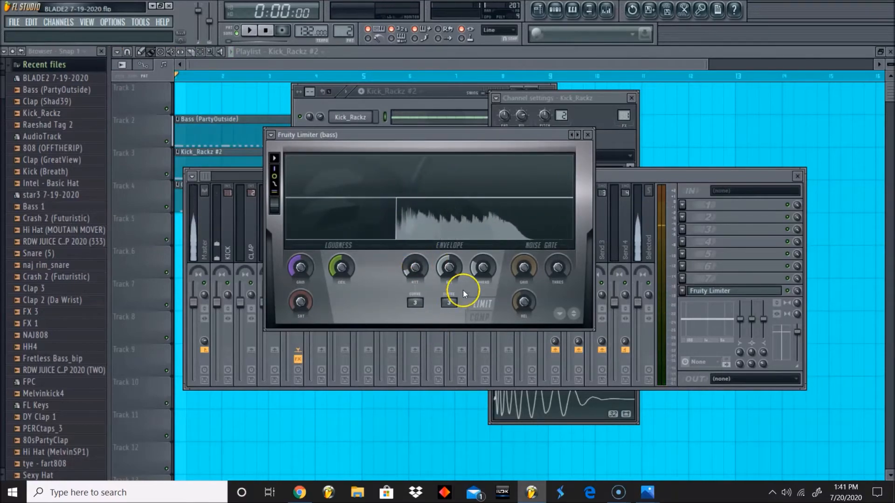
{"action": "left_click", "coordinate": [481, 316]}
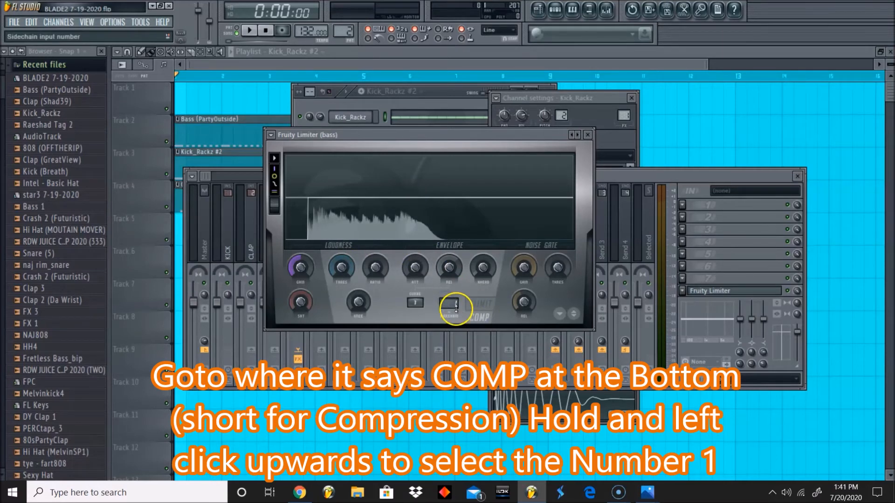
- Play the arrangement while viewing the KICK mixer track, and reopen the bass track's Fruity Limiter before stopping playback
{"action": "left_click", "coordinate": [225, 256]}
{"action": "key", "text": "space"}
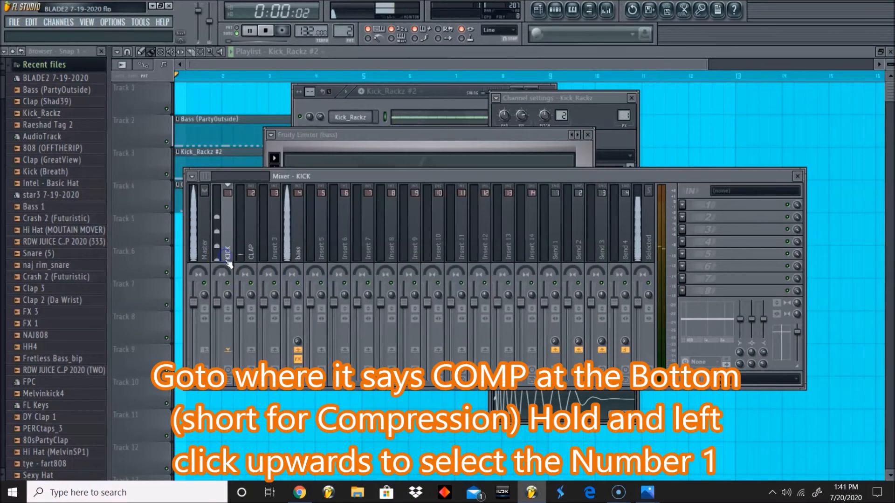
{"action": "left_click", "coordinate": [295, 245]}
{"action": "left_click", "coordinate": [720, 291]}
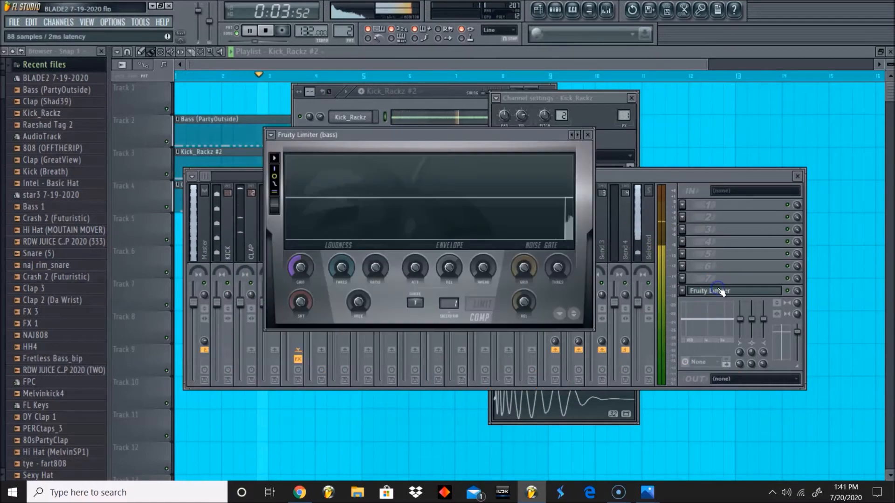
{"action": "key", "text": "space"}
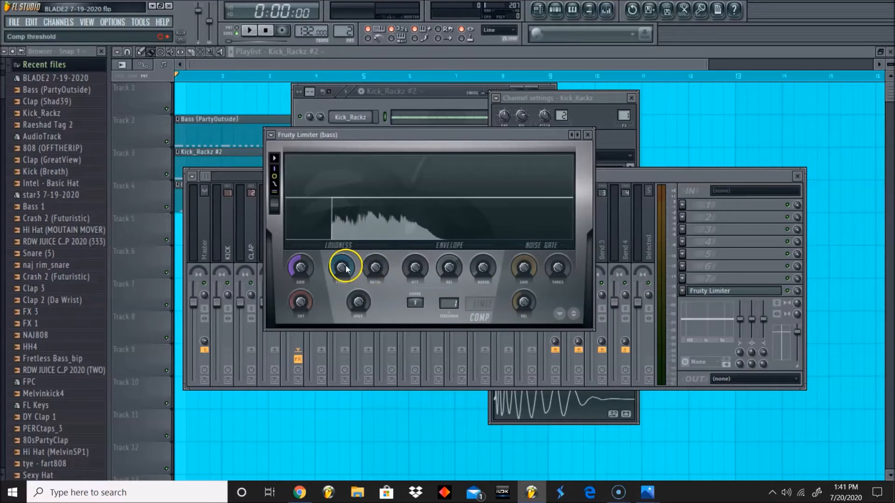
- Lower the Fruity Limiter's compressor threshold to near its minimum, raise the ratio to 2.4:1 and audition the arrangement
{"action": "left_click_drag", "start_coordinate": [343, 265], "coordinate": [360, 391]}
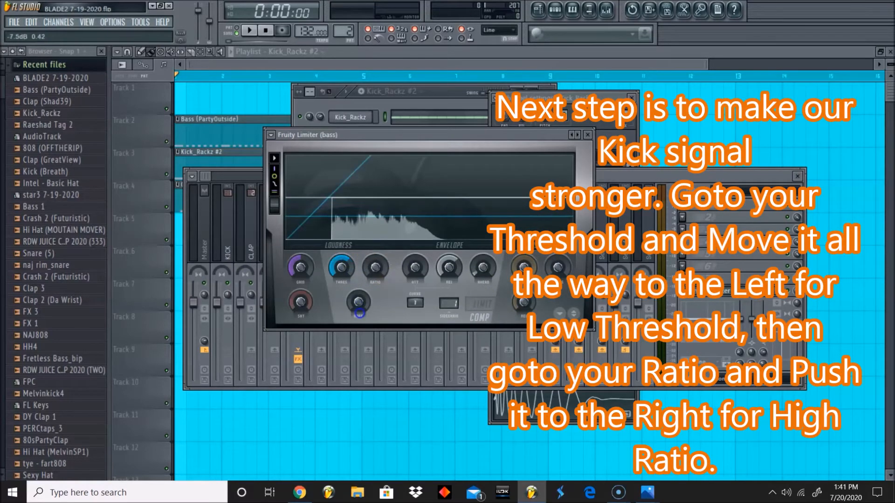
{"action": "left_click_drag", "start_coordinate": [375, 267], "coordinate": [377, 239]}
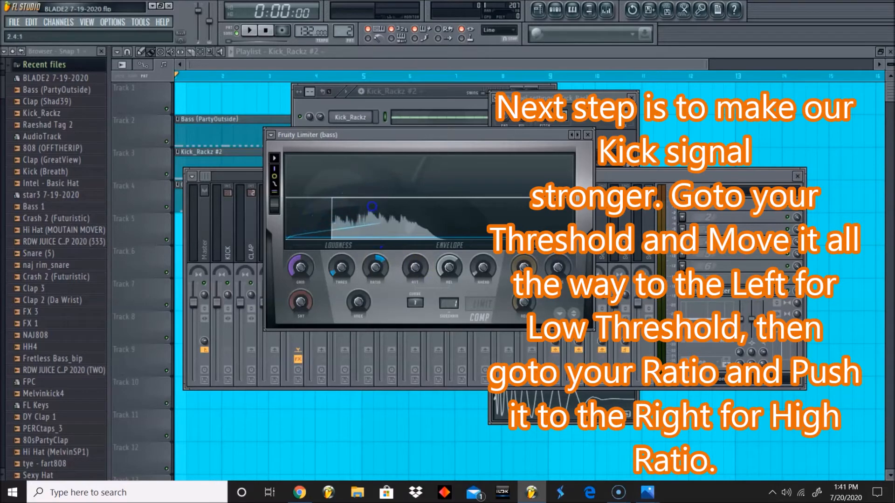
{"action": "key", "text": "space"}
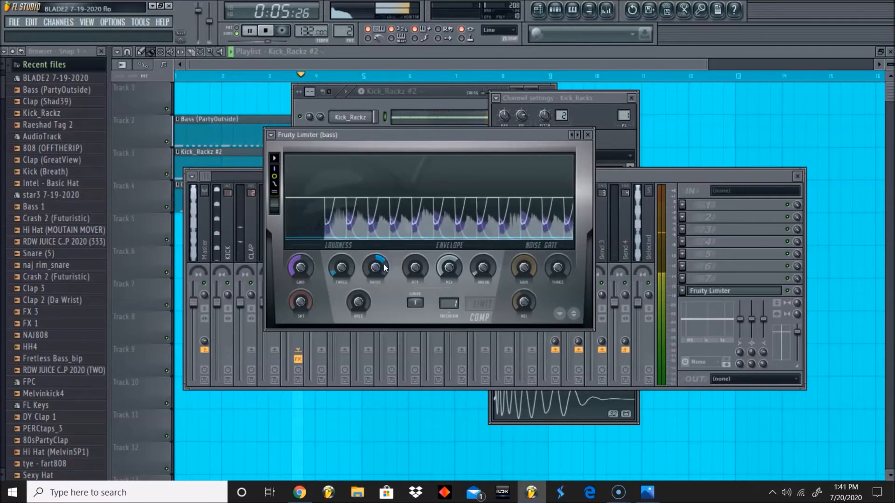
{"action": "key", "text": "space"}
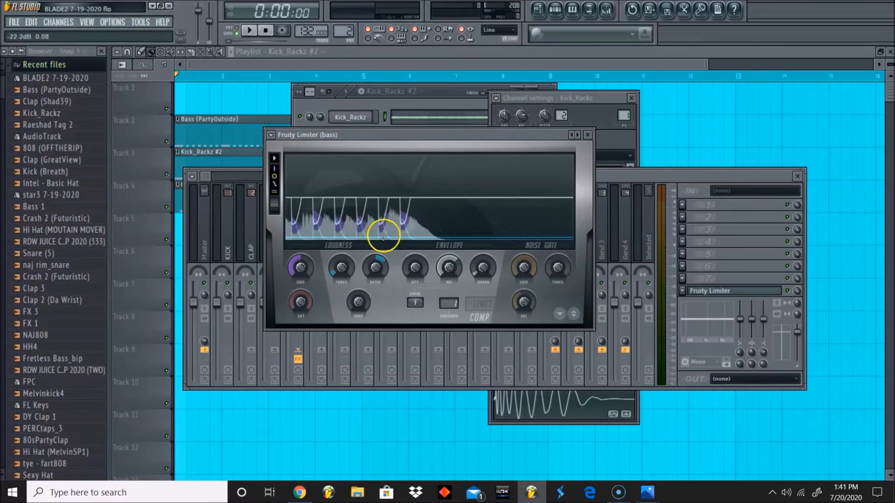
- Play the arrangement in short bursts to examine how the kick ducks the bass in the Fruity Limiter display
{"action": "key", "text": "space"}
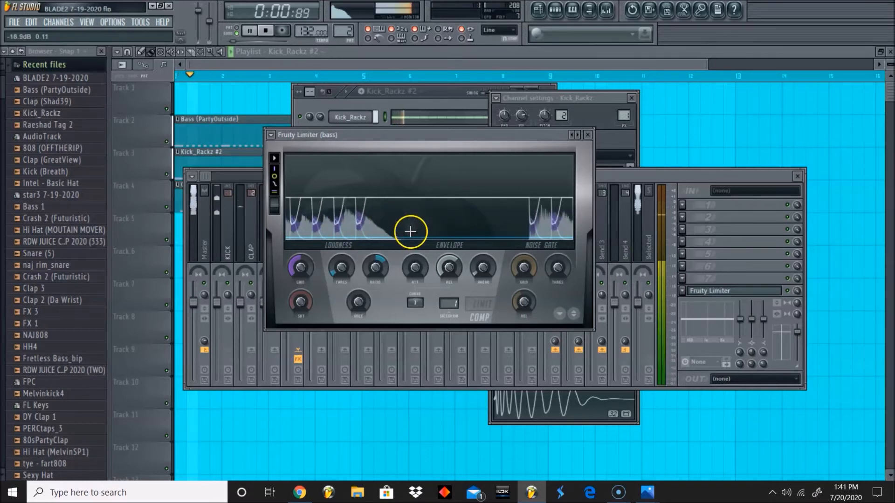
{"action": "key", "text": "space"}
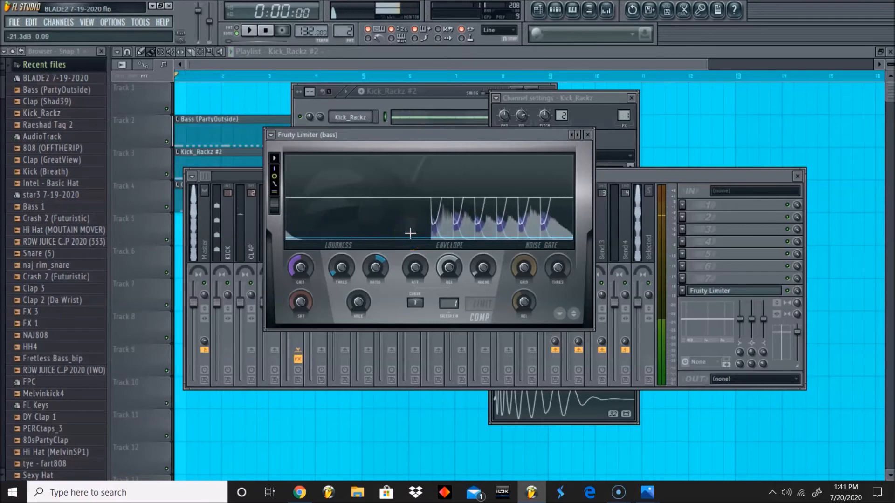
{"action": "key", "text": "space"}
{"action": "key", "text": "space"}
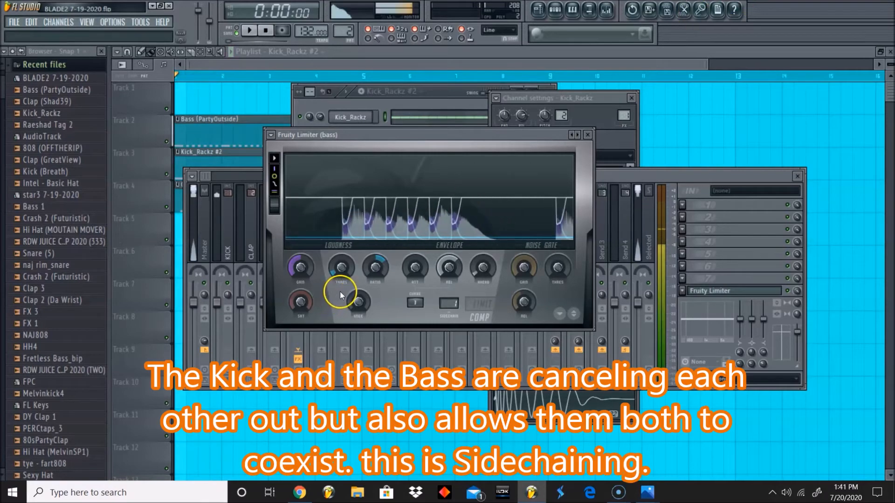
{"action": "key", "text": "space"}
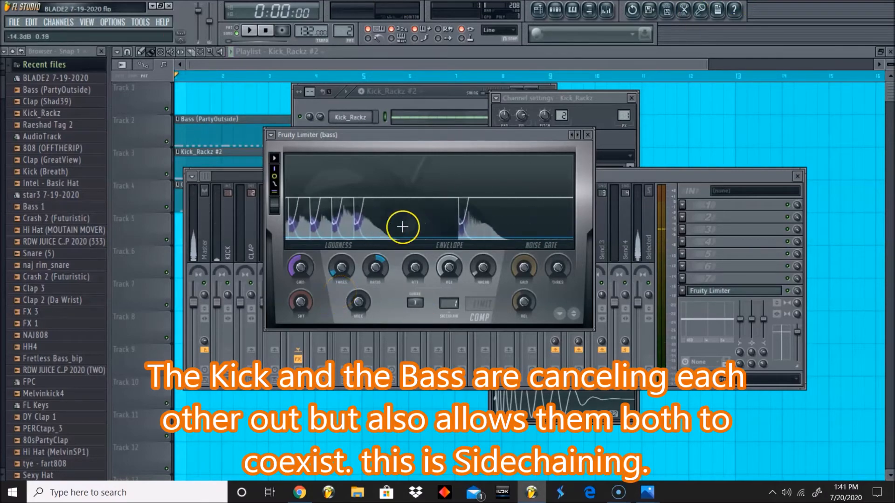
{"action": "key", "text": "space"}
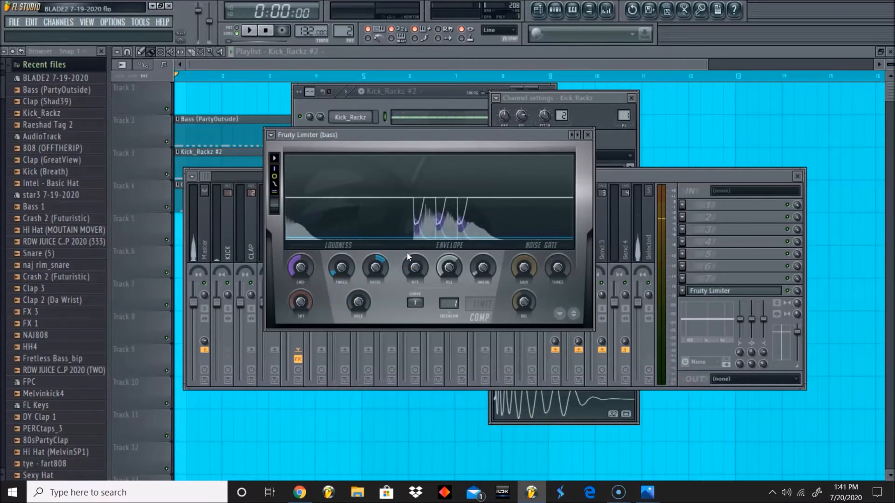
- Start playback, bring the mixer back over the playlist and reopen the bass track's Fruity Limiter
{"action": "left_click", "coordinate": [404, 250]}
{"action": "key", "text": "space"}
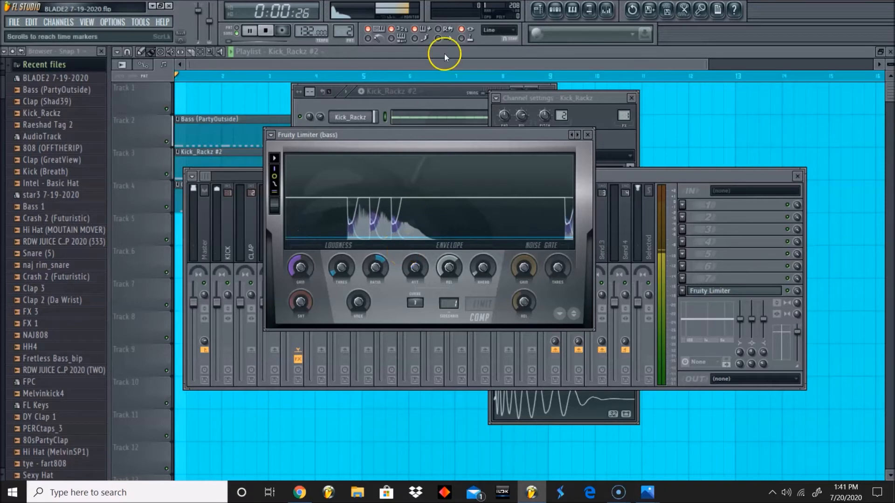
{"action": "left_click", "coordinate": [399, 66]}
{"action": "left_click", "coordinate": [590, 9]}
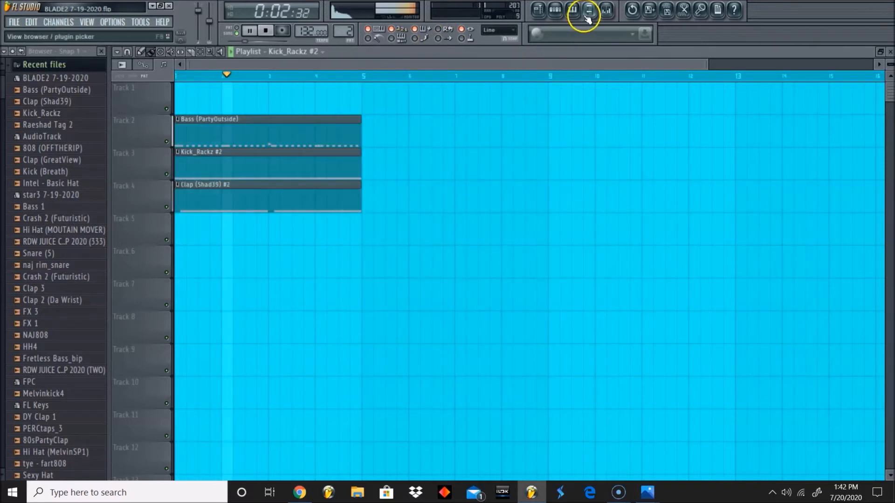
{"action": "left_click", "coordinate": [695, 287]}
{"action": "left_click", "coordinate": [708, 289]}
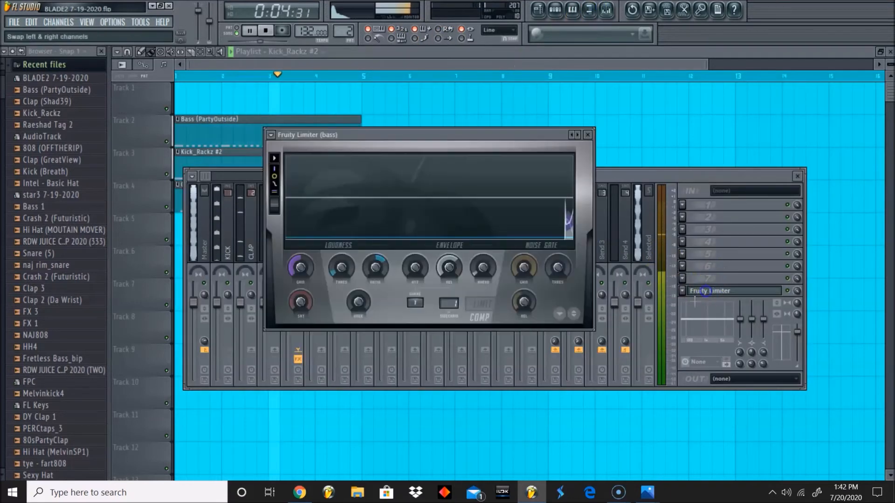
- Audition a compressor ratio of 2.7:1, set it to 2.4:1 and slightly adjust the threshold
{"action": "left_click_drag", "start_coordinate": [379, 265], "coordinate": [383, 261]}
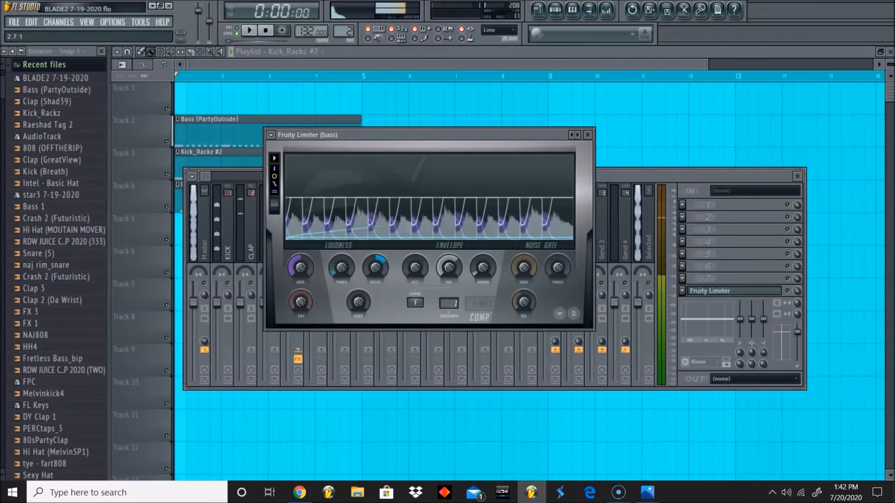
{"action": "key", "text": "space"}
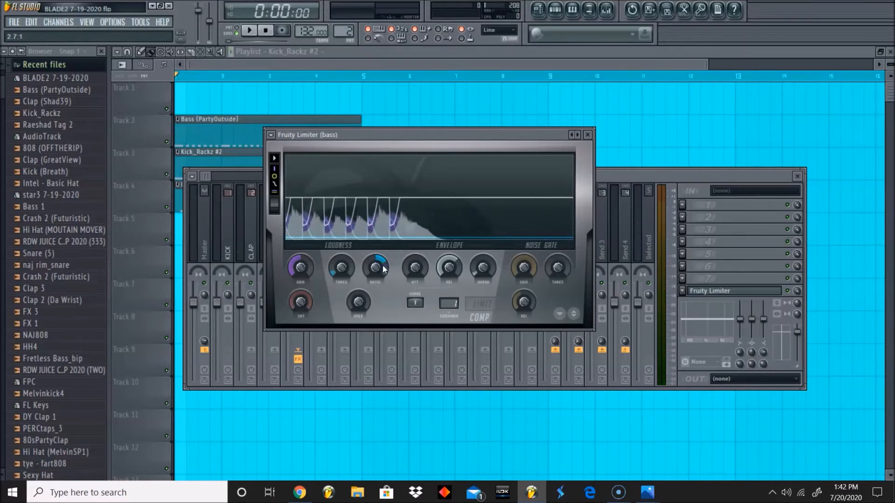
{"action": "left_click_drag", "start_coordinate": [382, 267], "coordinate": [381, 269]}
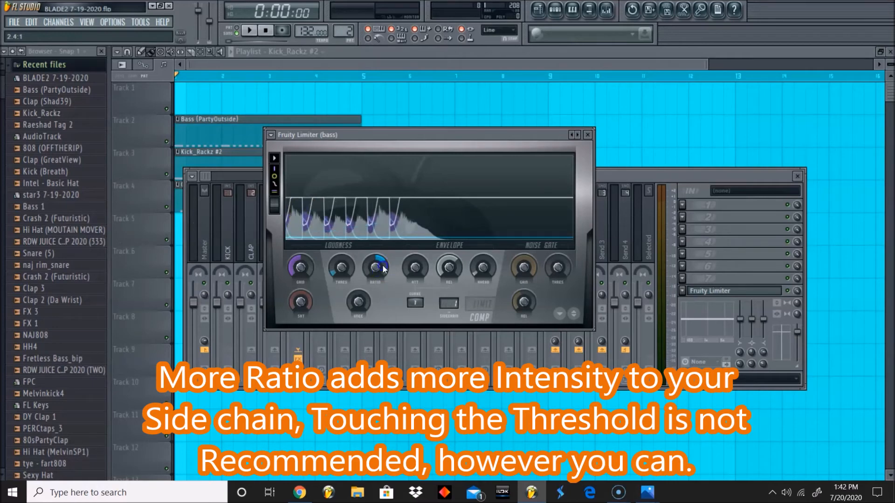
{"action": "key", "text": "space"}
{"action": "left_click_drag", "start_coordinate": [342, 267], "coordinate": [342, 268]}
{"action": "key", "text": "space"}
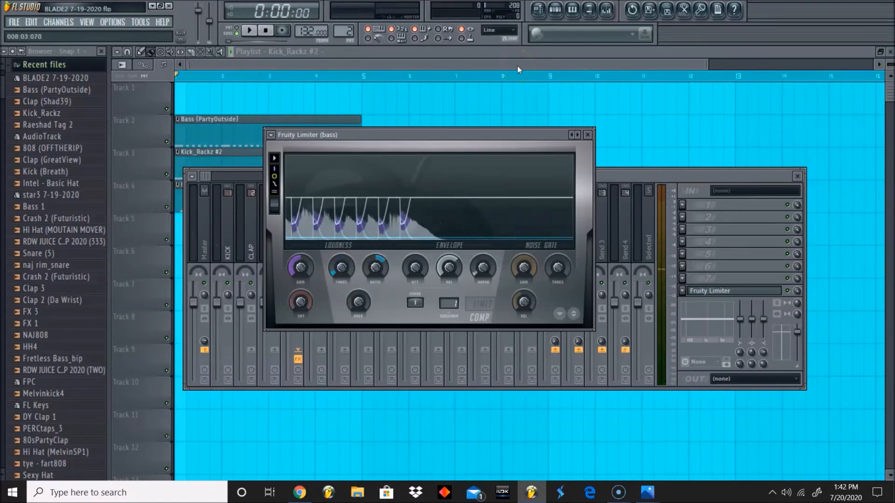
- Close all open windows, reopen the mixer with the Master track selected and move it below the playlist clips
{"action": "key", "text": "F12"}
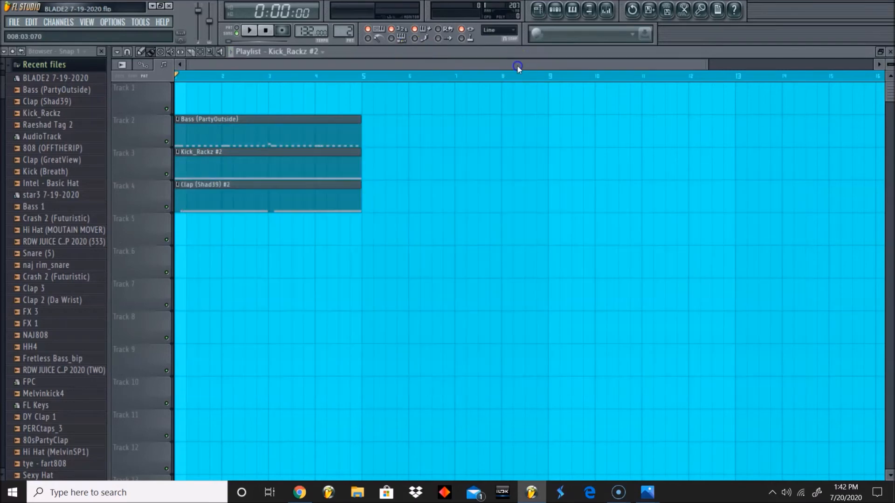
{"action": "left_click", "coordinate": [607, 12]}
{"action": "left_click", "coordinate": [204, 219]}
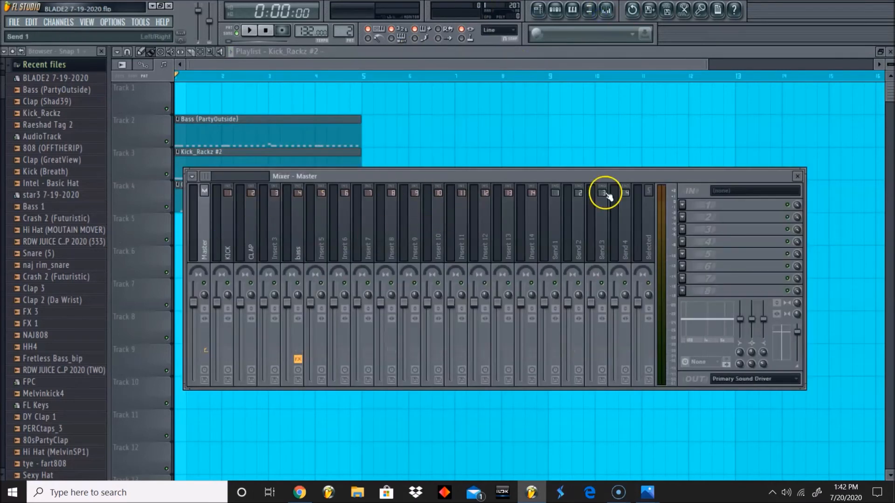
{"action": "left_click_drag", "start_coordinate": [371, 176], "coordinate": [375, 136]}
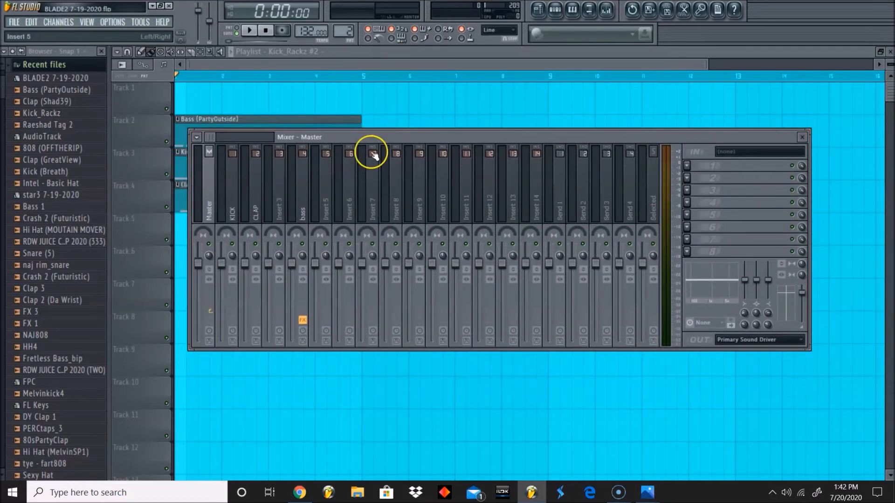
{"action": "left_click_drag", "start_coordinate": [349, 139], "coordinate": [336, 227]}
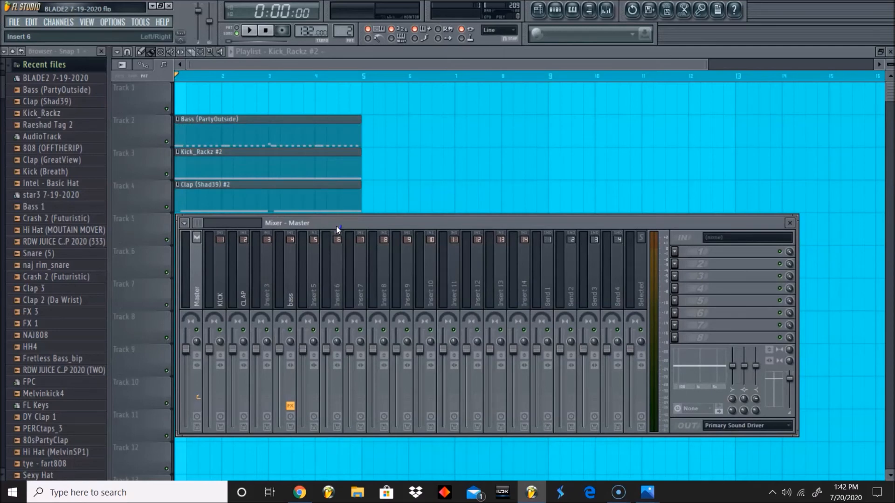
{"action": "mouse_move", "coordinate": [337, 225]}
{"action": "left_mouse_down"}
{"action": "mouse_move", "coordinate": [348, 218]}
{"action": "mouse_move", "coordinate": [338, 231]}
{"action": "left_mouse_up"}
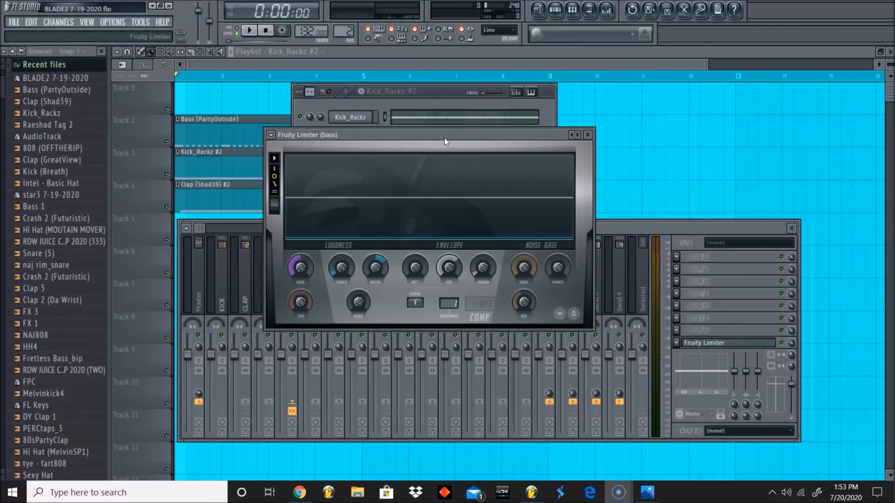
- Play the arrangement and vary the bass Fruity Limiter's compressor ratio while watching the ducking waveforms
{"action": "left_click", "coordinate": [380, 270]}
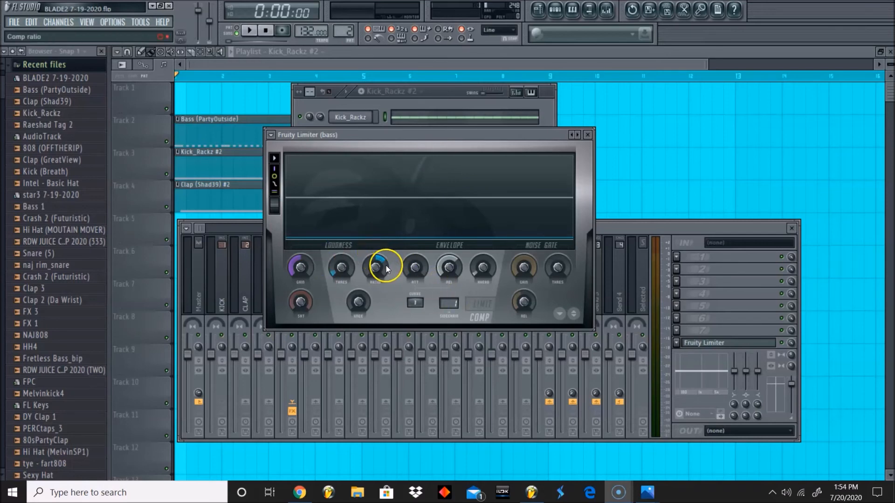
{"action": "key", "text": "space"}
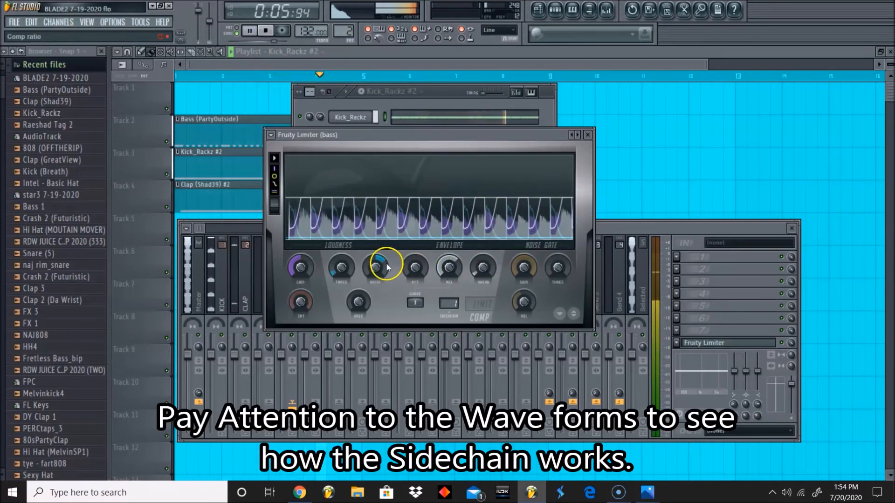
{"action": "left_click_drag", "start_coordinate": [387, 264], "coordinate": [405, 326]}
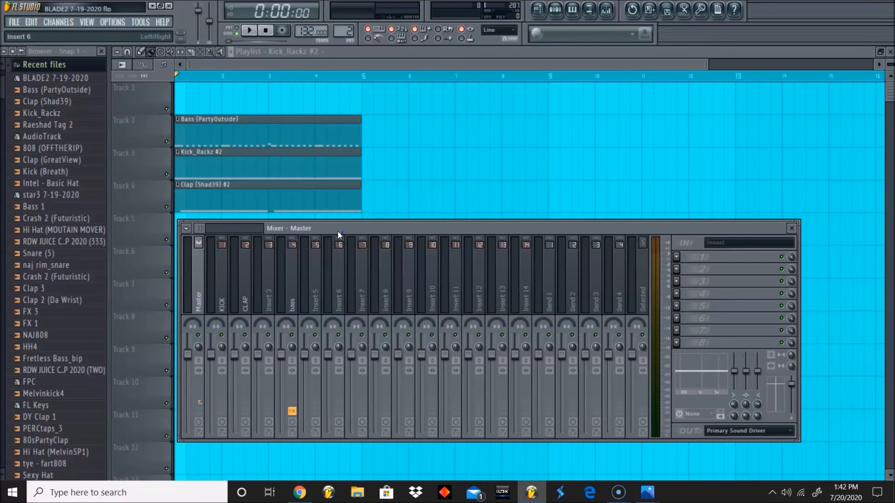
- Bring the playlist to the front so the mixer no longer covers it
{"action": "left_click", "coordinate": [360, 191]}
{"action": "left_click_drag", "start_coordinate": [418, 66], "coordinate": [293, 88]}
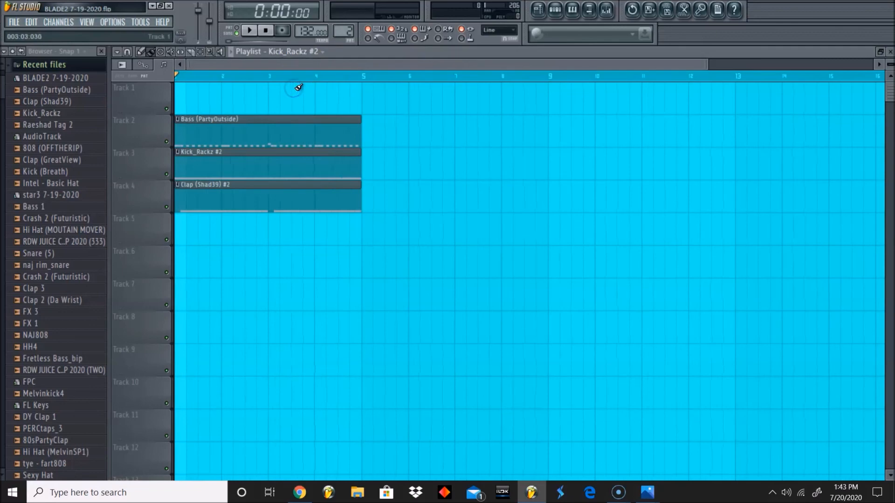